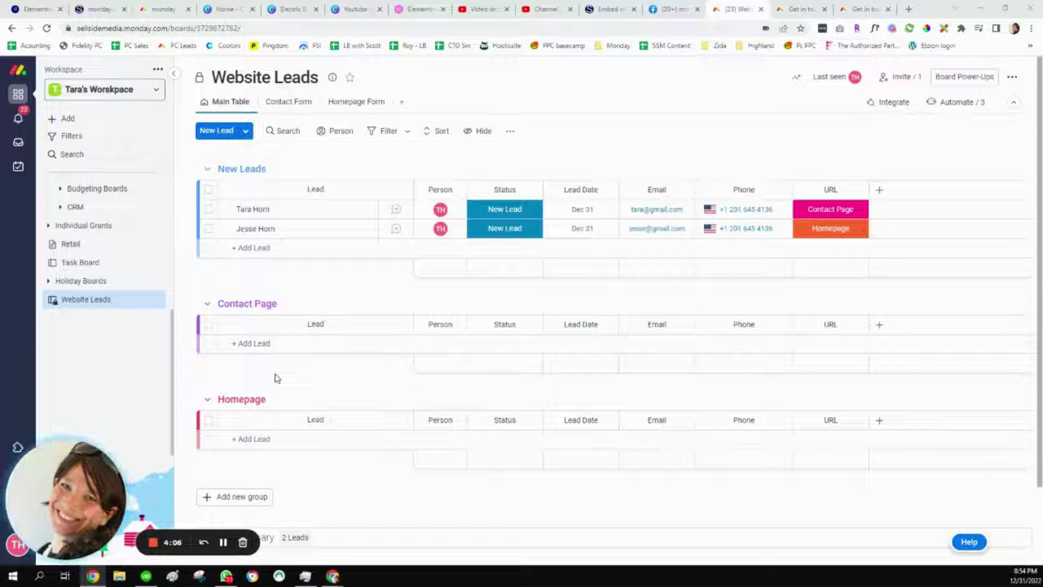
Step: Switch the Website Leads board to its Contact Form view with the 'Get in touch!' form
click(281, 106)
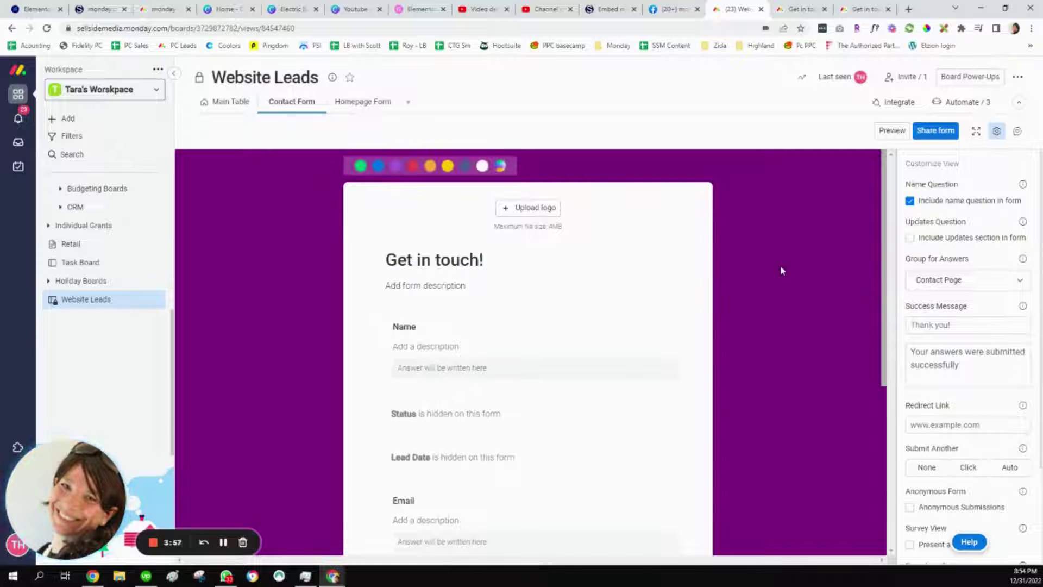
Step: Check the Homepage Form and Contact Form views, then go back to the Main Table
click(358, 107)
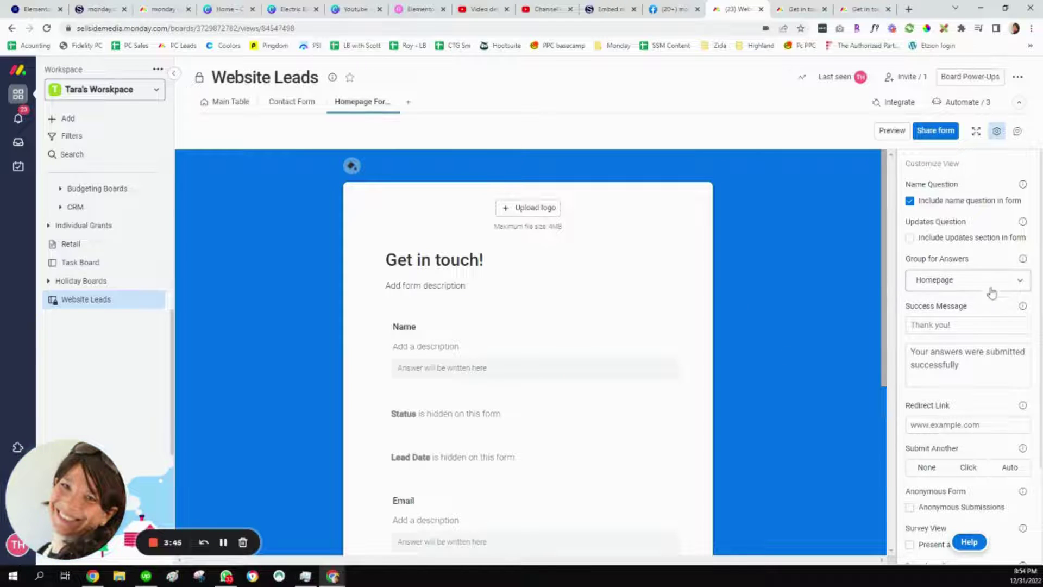
click(288, 103)
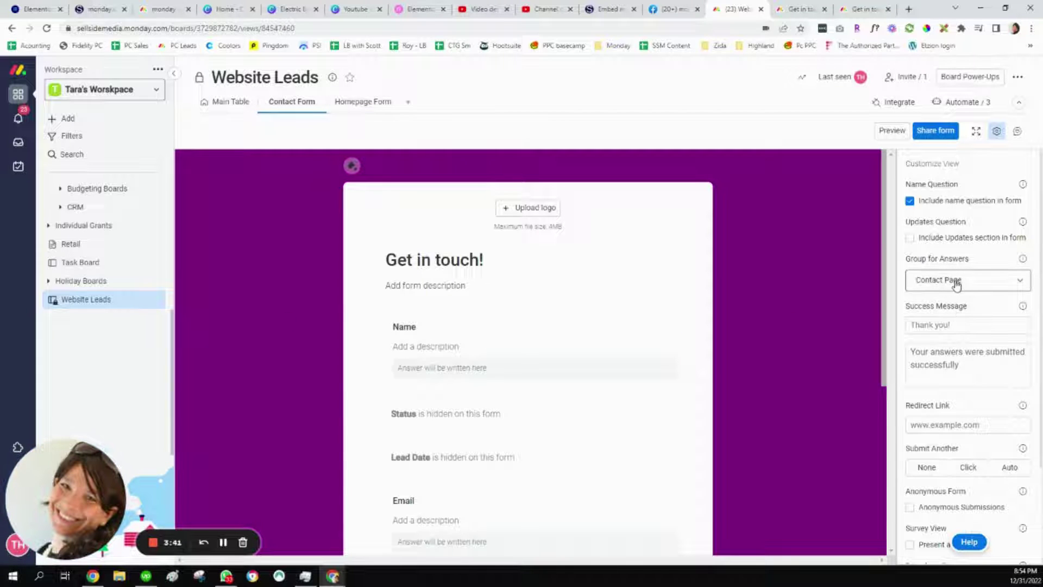
click(221, 109)
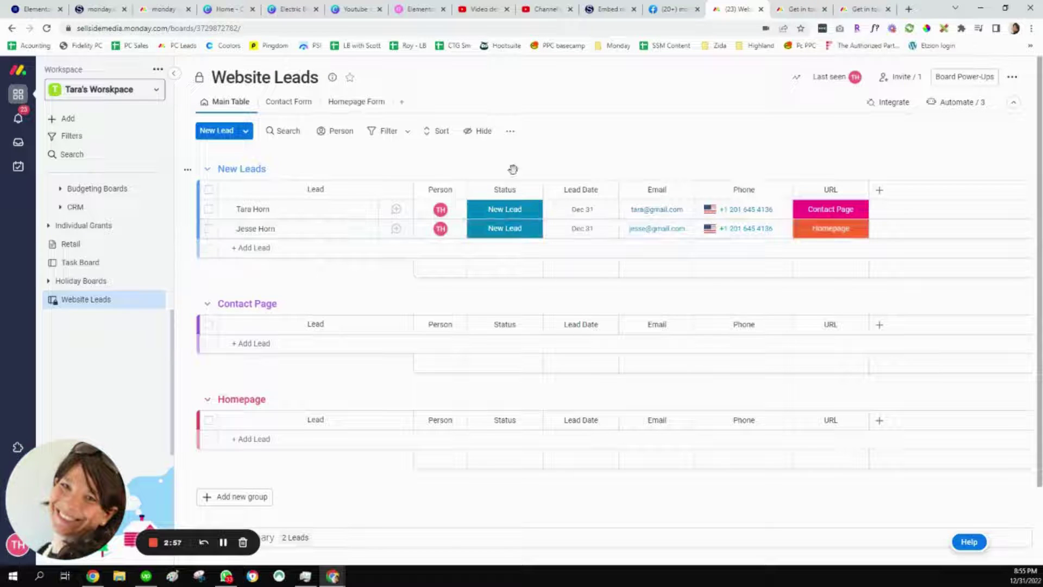
click(942, 108)
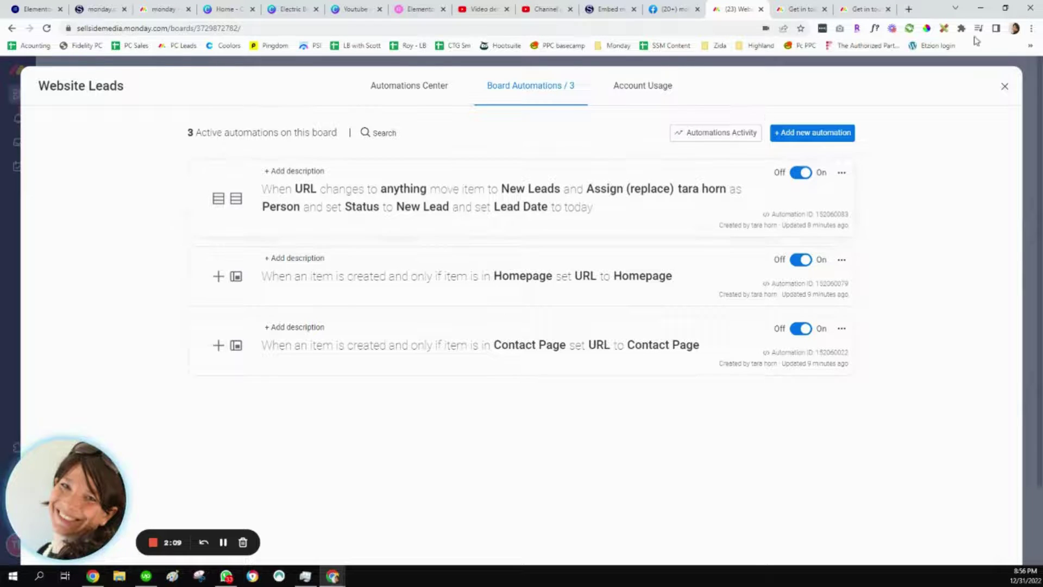
click(1004, 86)
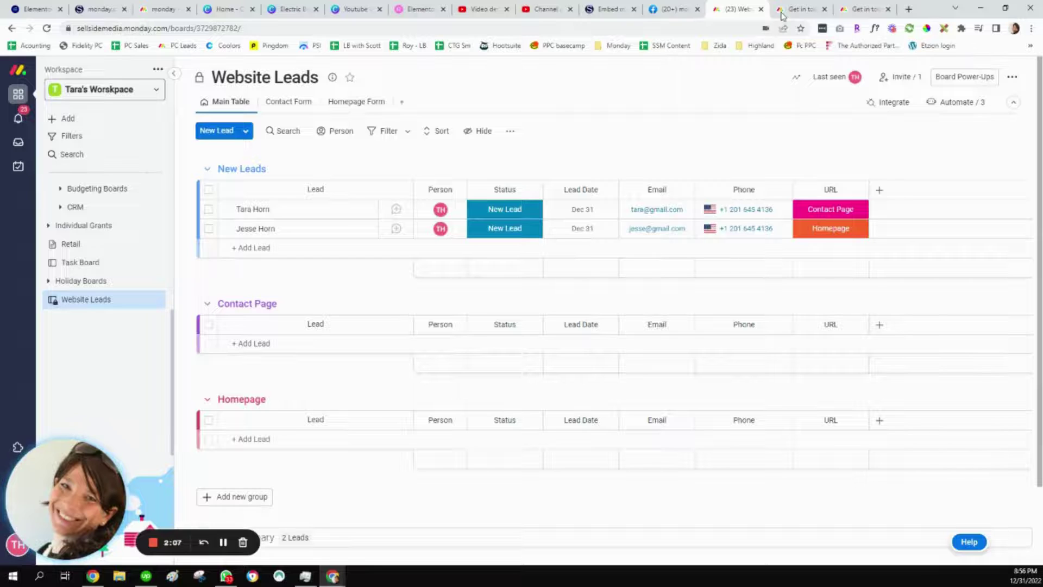
Step: Review the Homepage and Contact Form views, then bring up the live contact form page
click(798, 10)
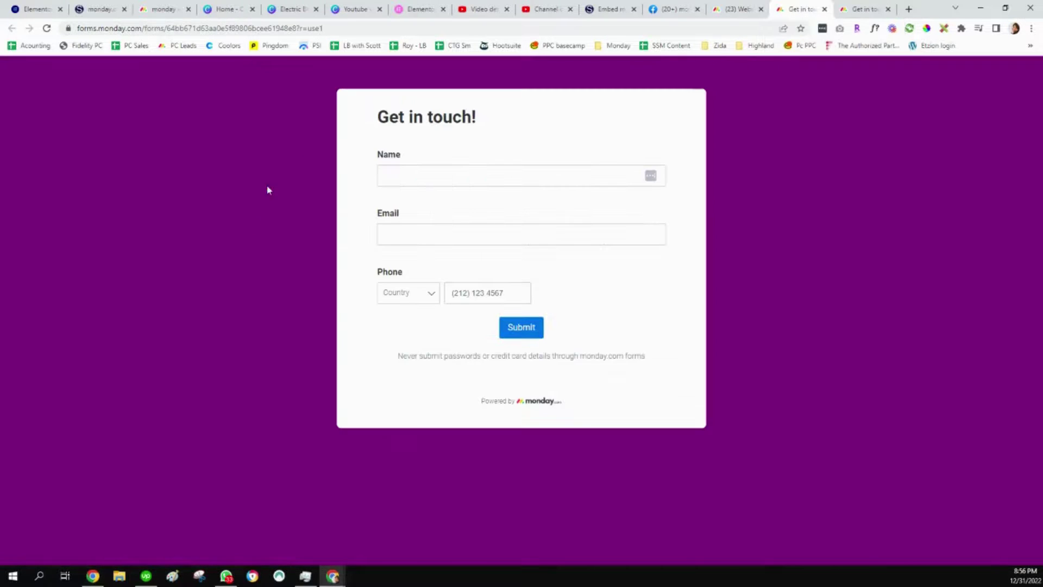
click(737, 10)
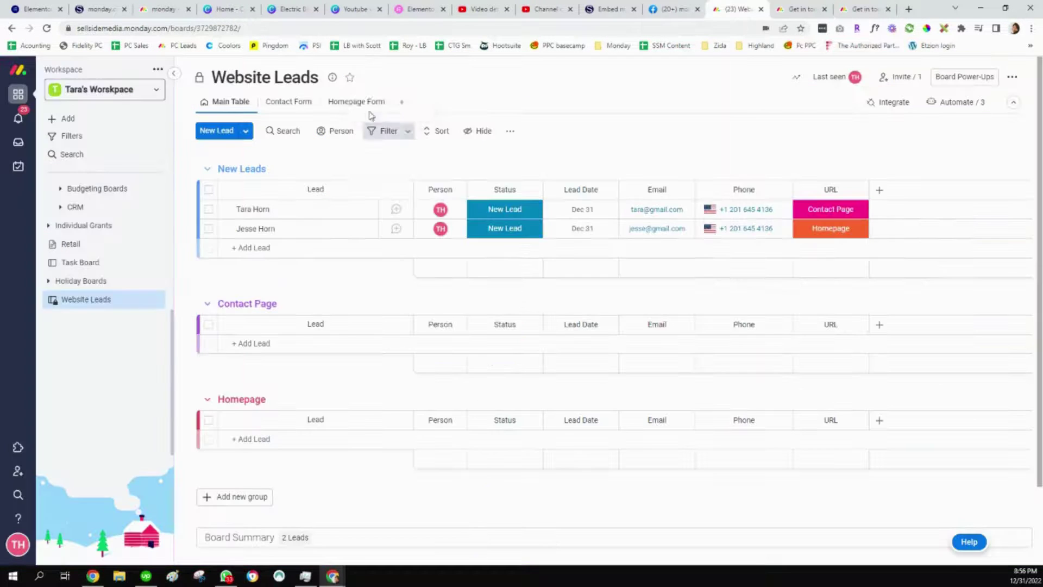
click(357, 103)
click(279, 102)
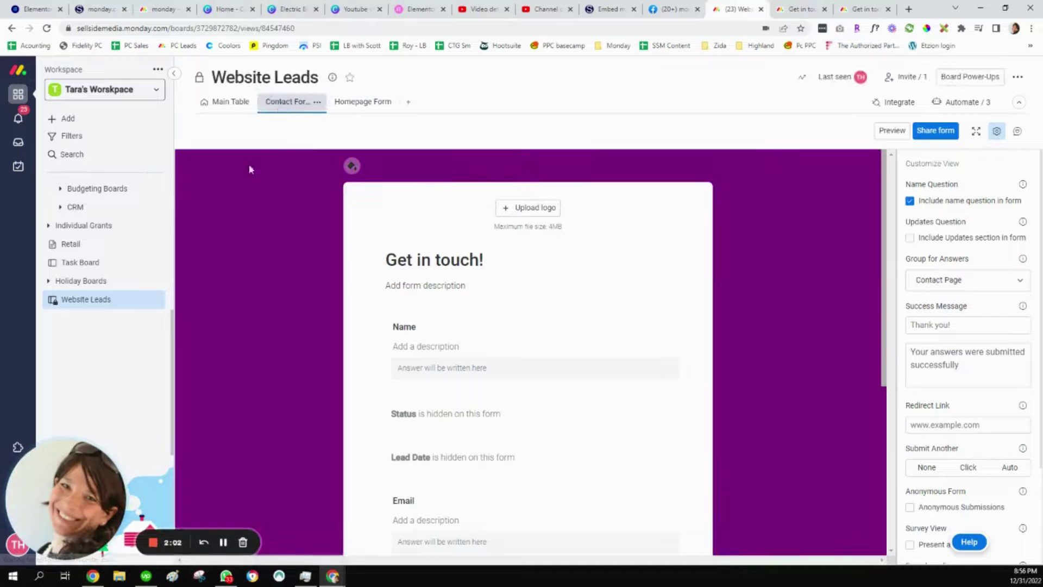
click(797, 10)
Step: Submit a contact form test lead with name, email, United States (+1) country and phone
click(403, 171)
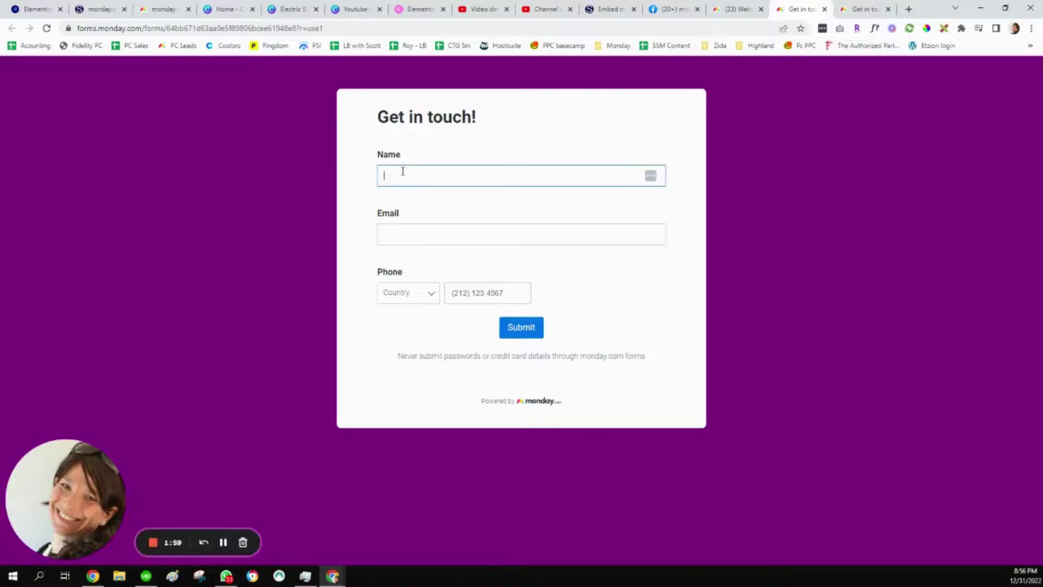
text(Tara Contact)
click(391, 234)
click(403, 291)
click(403, 317)
click(462, 298)
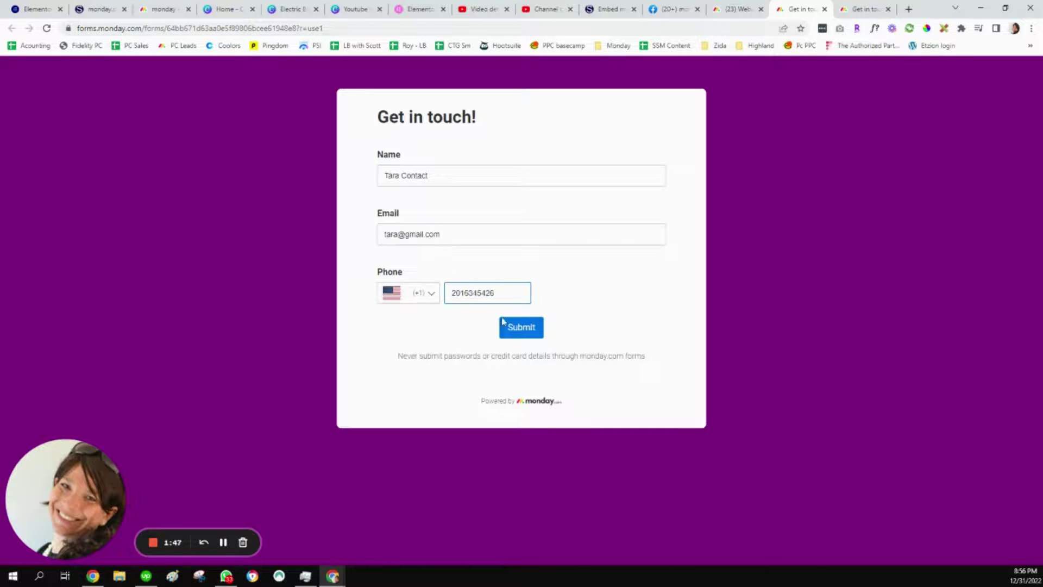
click(502, 322)
Step: Confirm the test lead on the board's Main Table, then go to the live Homepage form
click(738, 10)
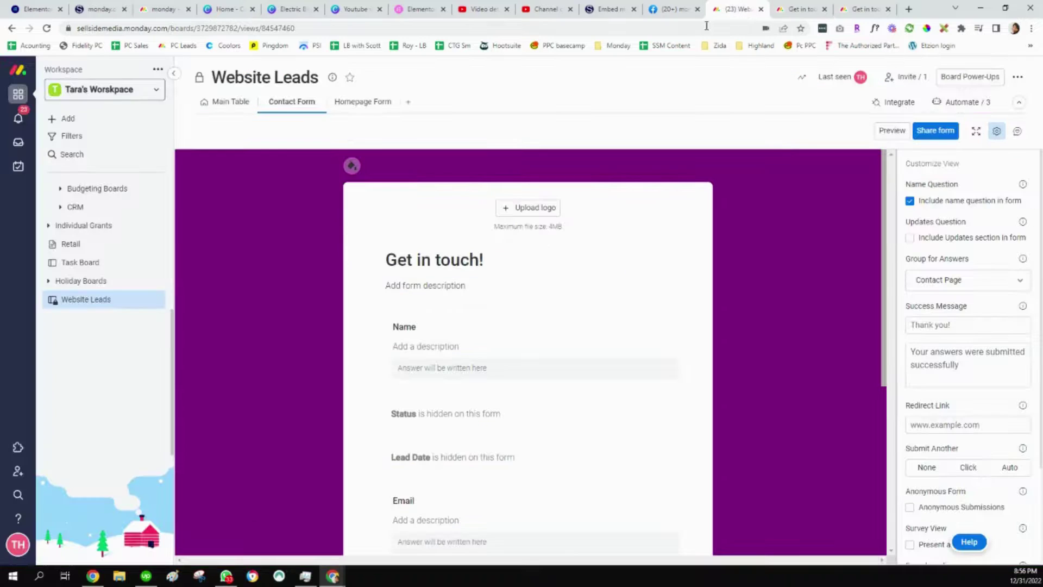
click(226, 102)
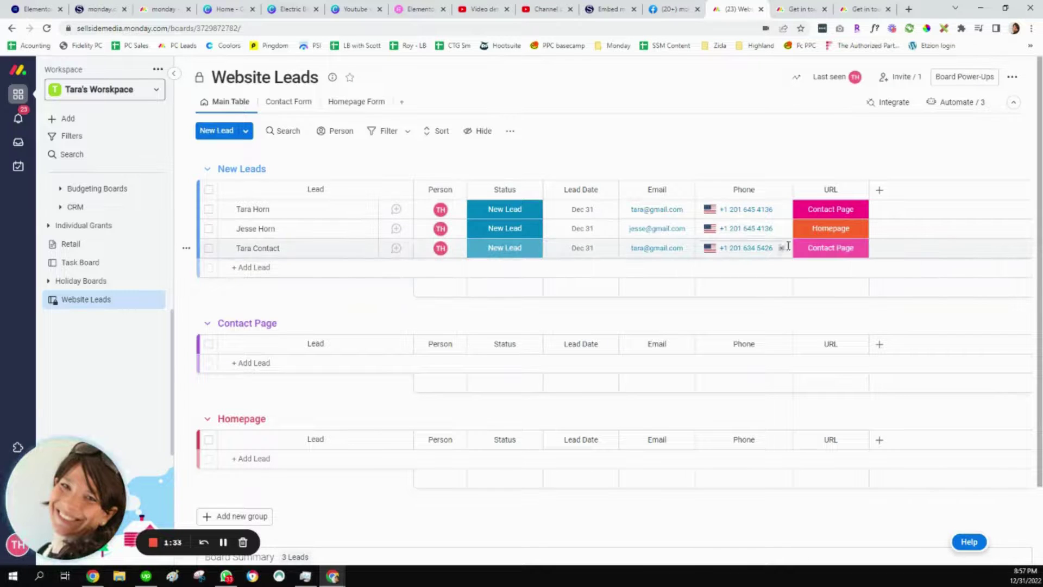
click(864, 8)
Step: Submit a Homepage form test lead with a name and United States (+1) country, then check the board
click(405, 177)
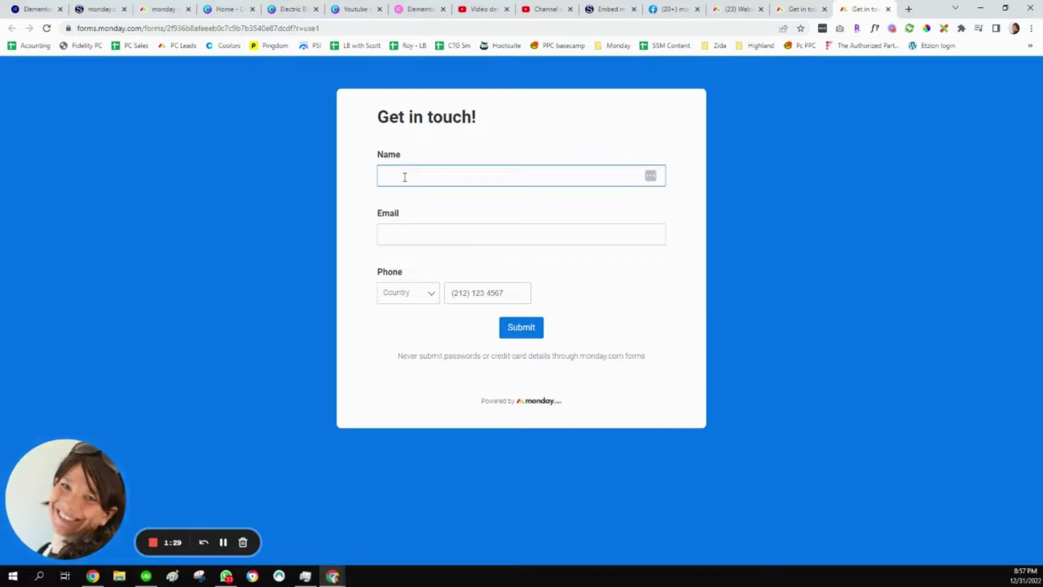
text(tara m)
click(413, 238)
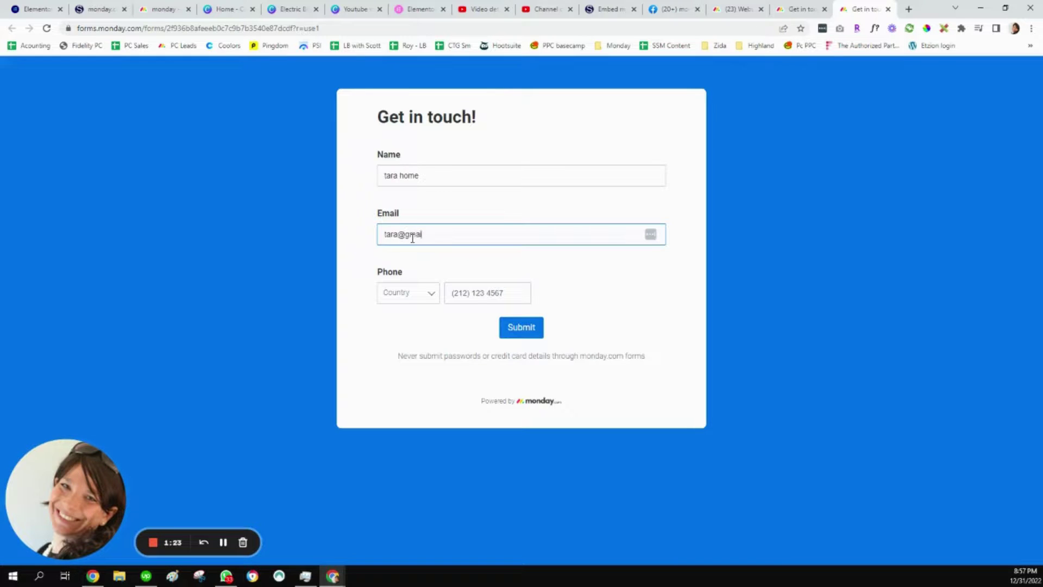
click(418, 297)
click(427, 314)
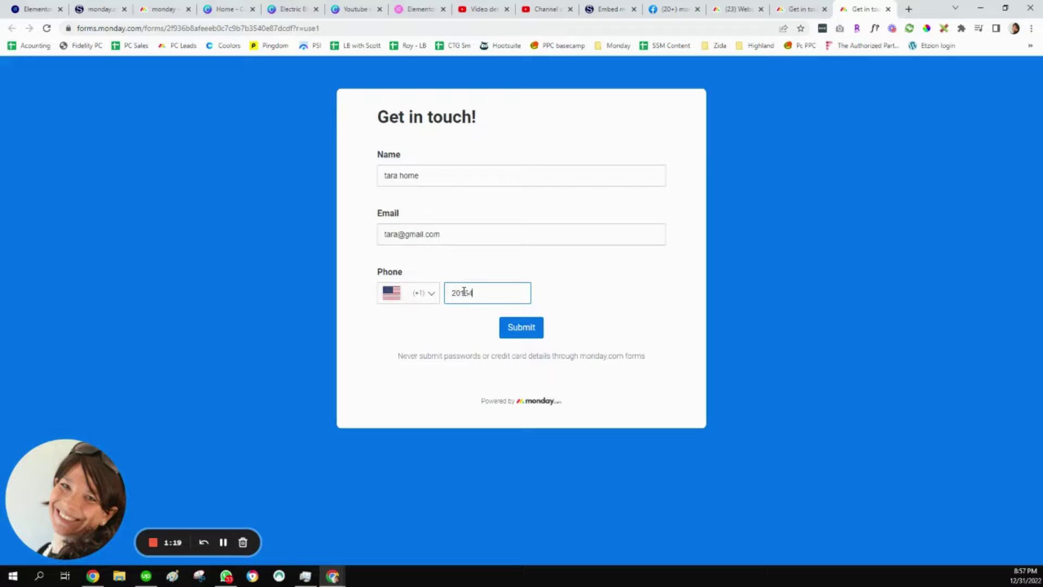
click(524, 329)
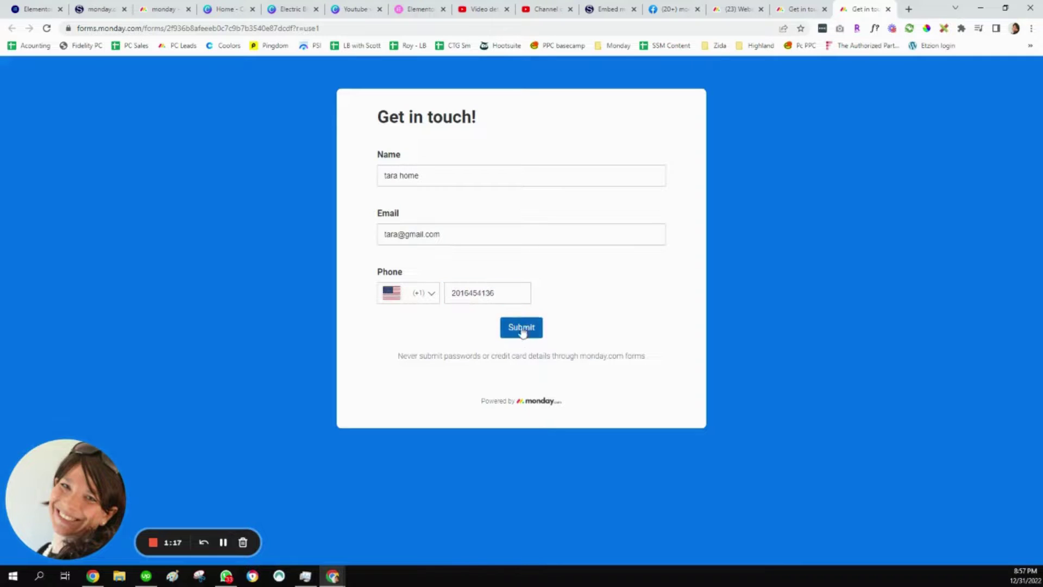
click(731, 9)
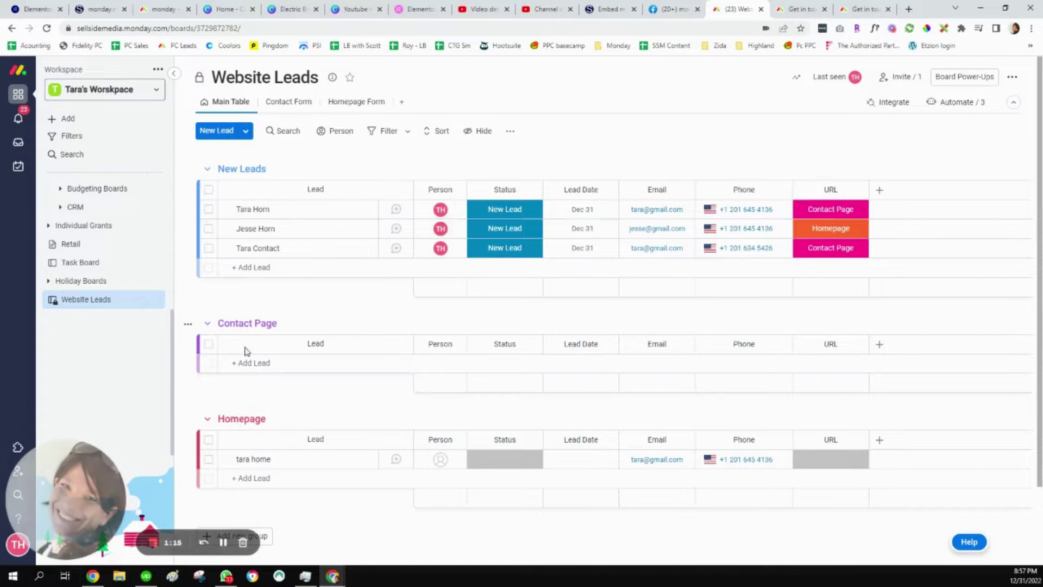